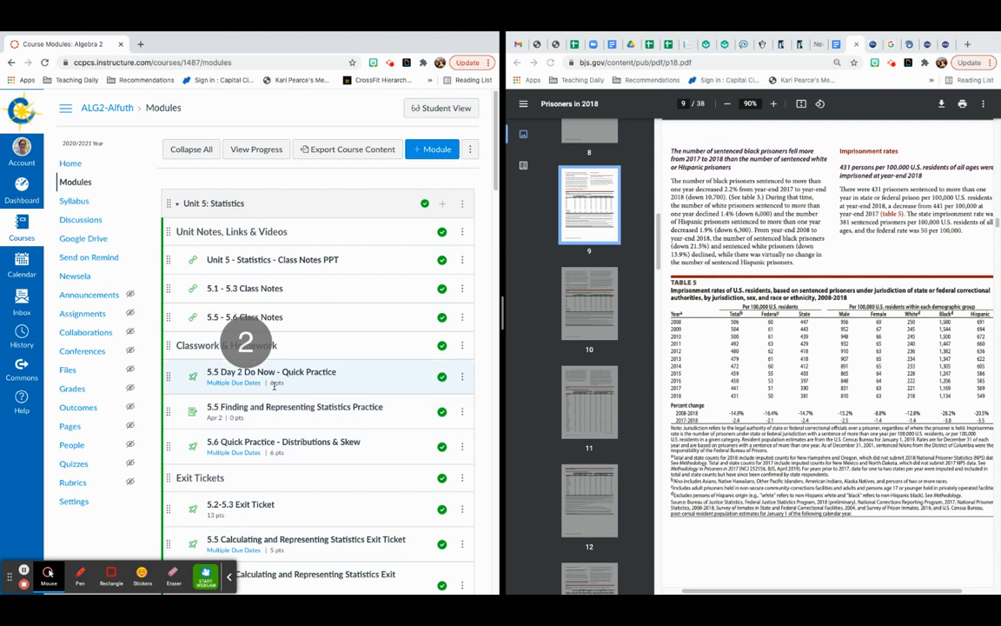
# - Open the 3. 20-21 Algebra 2 Data Analysis Spreadsheet from its assignment in the Data Analysis Project section of the Unit 5 module
pyautogui.scroll(-2, 331, 393)
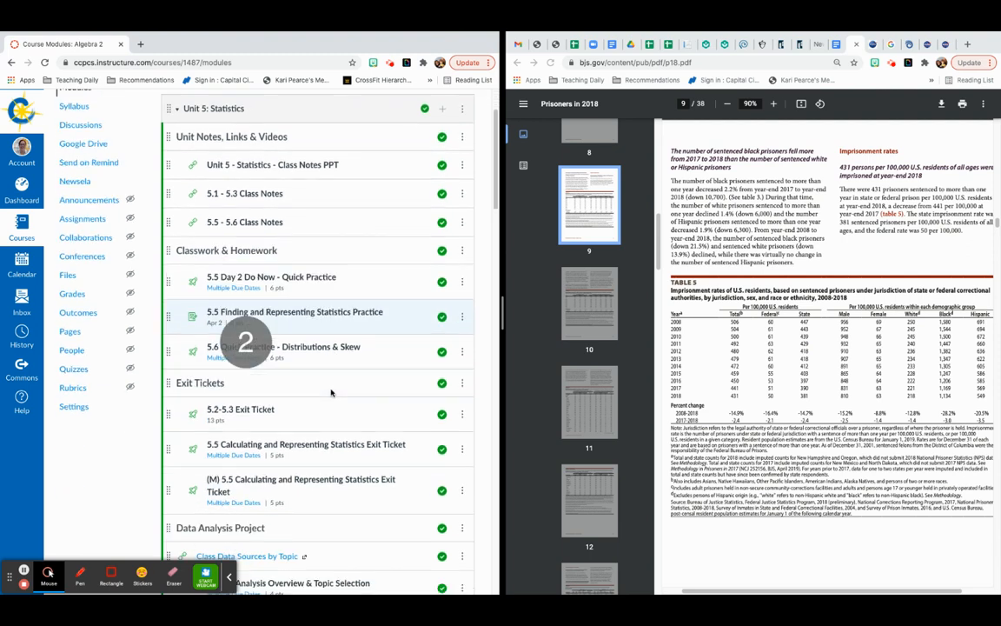
pyautogui.scroll(-2, 331, 393)
pyautogui.scroll(-2, 331, 393)
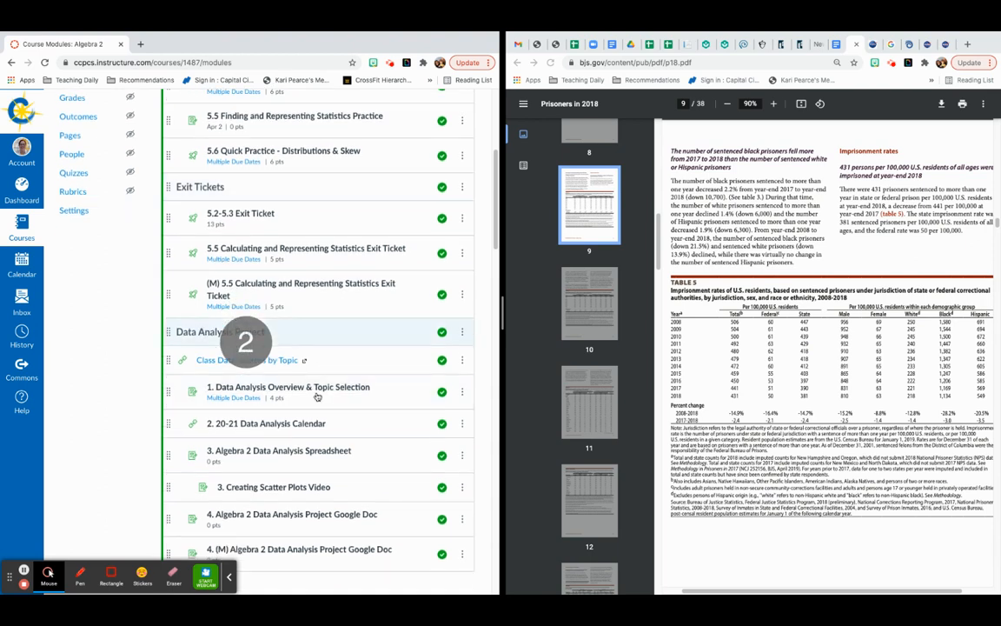
pyautogui.click(309, 453)
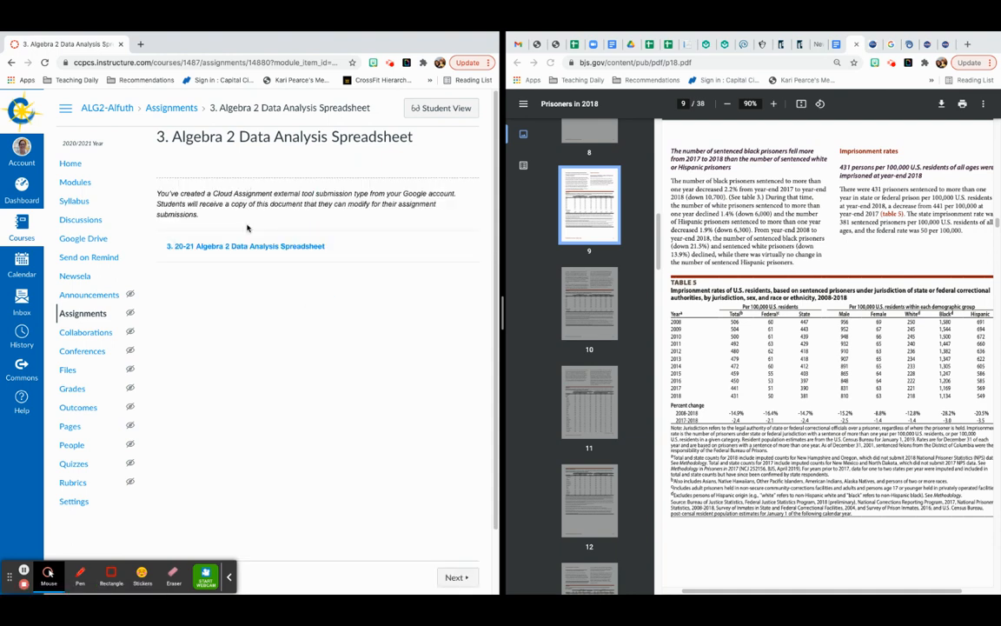
pyautogui.click(243, 249)
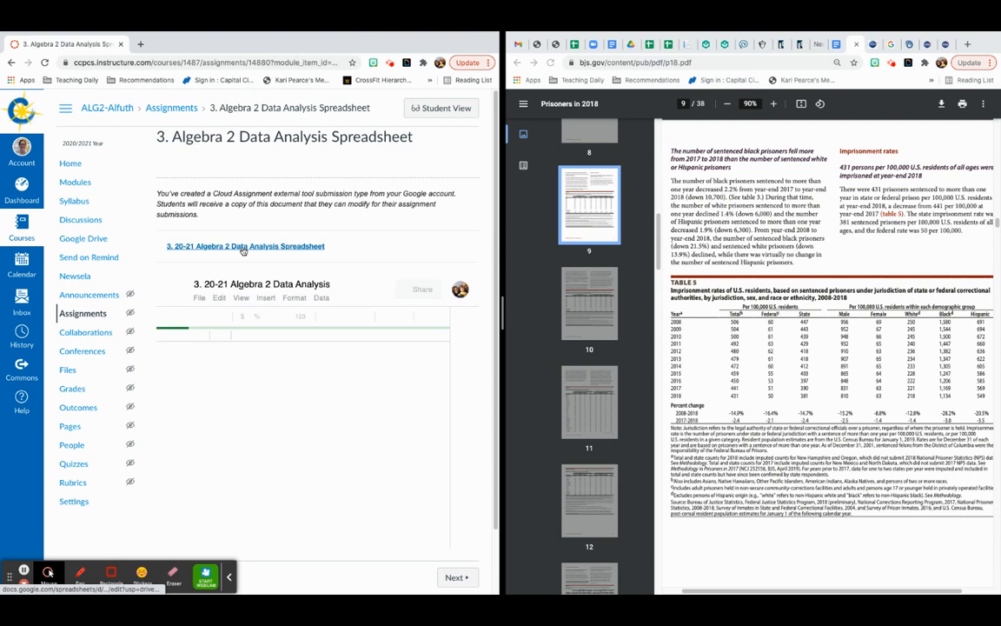
pyautogui.click(244, 250)
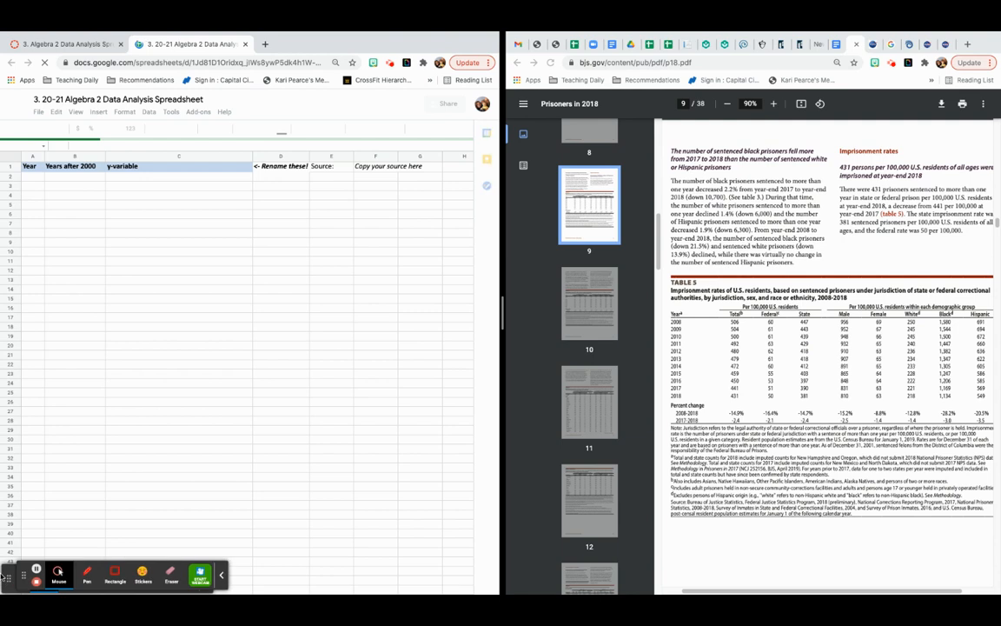
pyautogui.moveTo(7, 577); pyautogui.dragTo(23, 574)
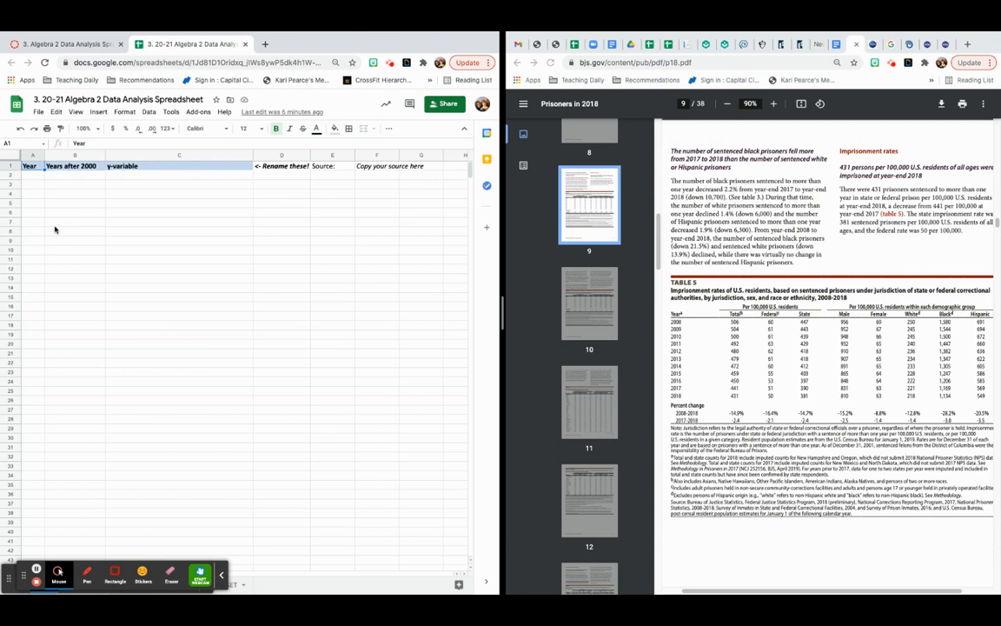
# - Fill the Year column with consecutive years from 2008 to 2018 in cells A2 to A12
pyautogui.click(34, 177)
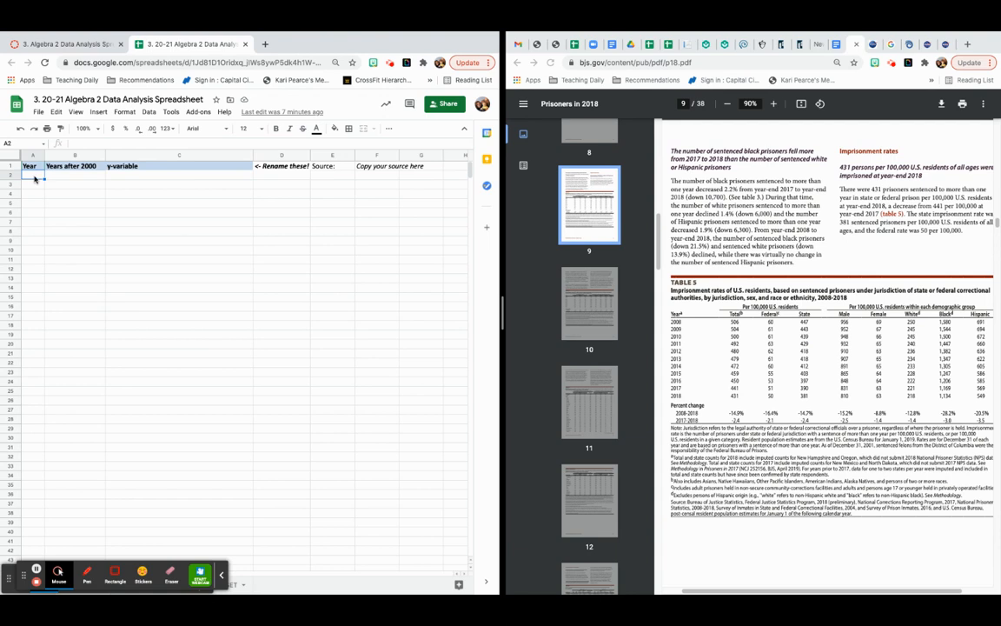
pyautogui.write('2008')
pyautogui.press('Return')
pyautogui.write('2009')
pyautogui.press('Return')
pyautogui.write('2010')
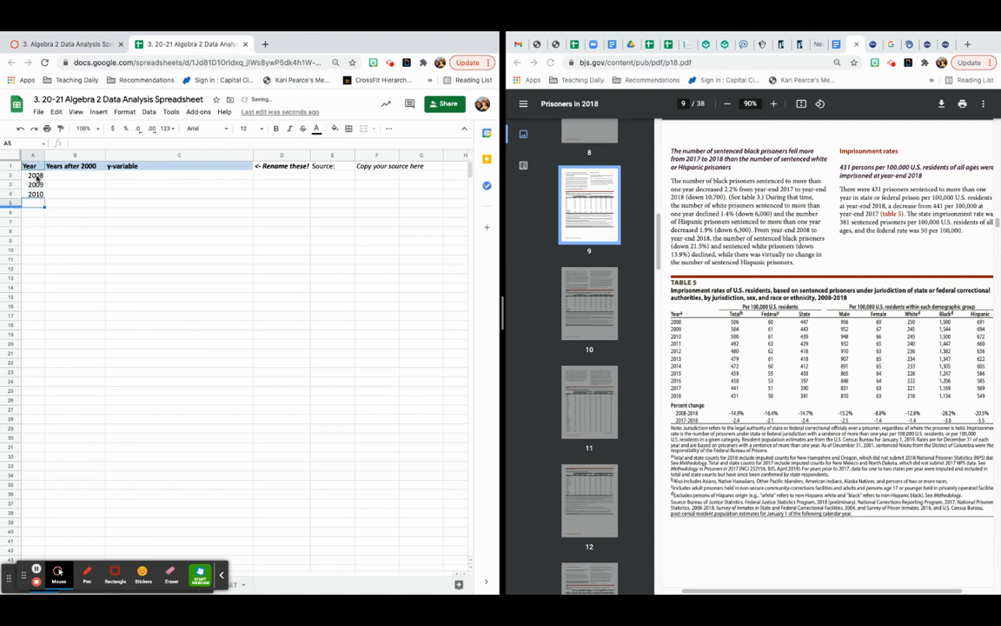
pyautogui.moveTo(35, 177); pyautogui.dragTo(38, 196)
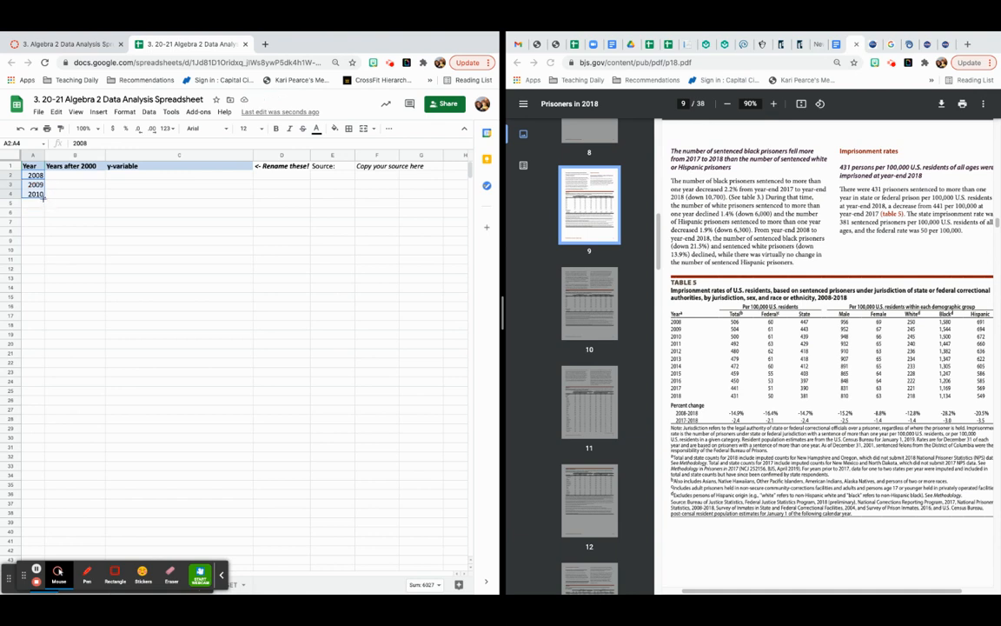
pyautogui.moveTo(44, 198); pyautogui.dragTo(41, 319)
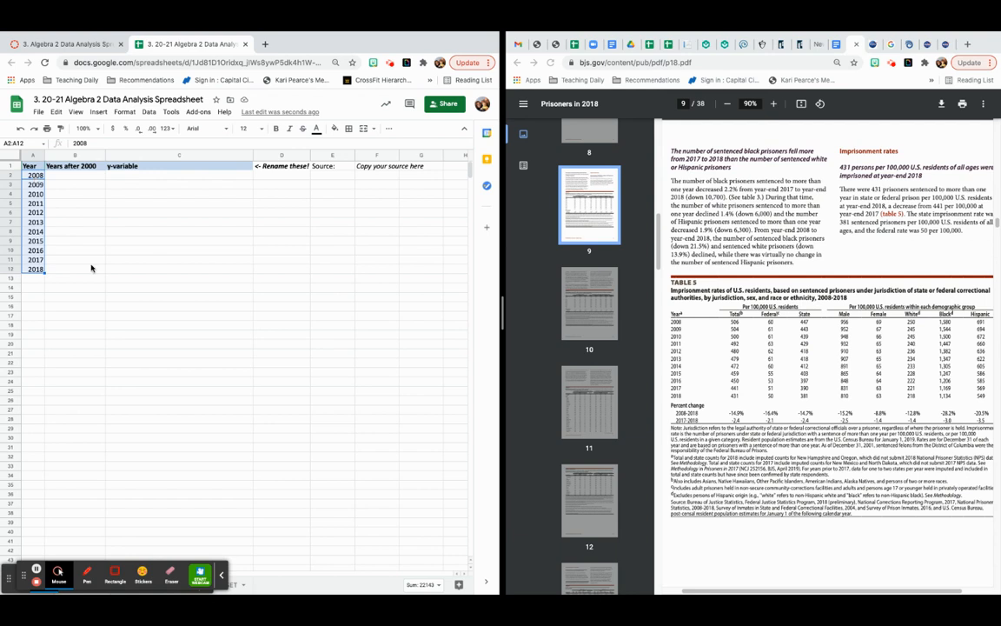
# - Fill the Years after 2000 column with consecutive values from 8 to 18 in cells B2 to B12
pyautogui.click(85, 178)
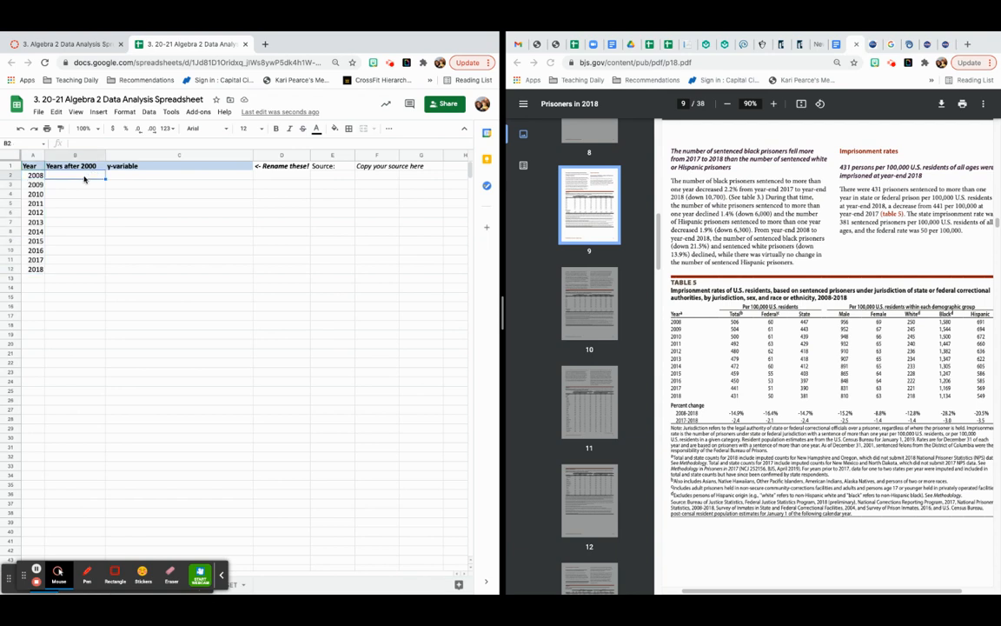
pyautogui.write('8')
pyautogui.press('Return')
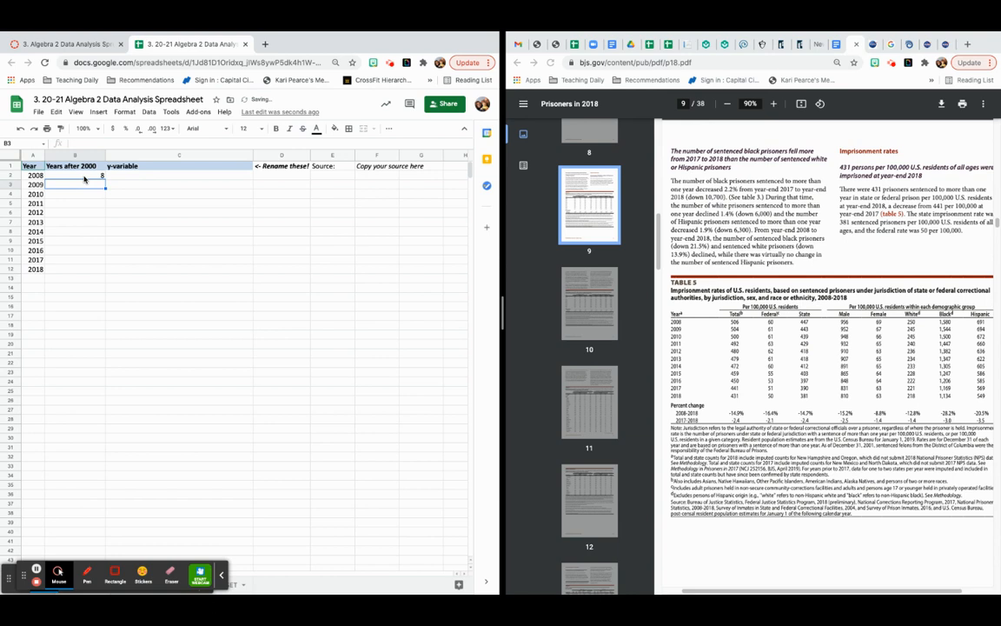
pyautogui.write('9')
pyautogui.press('Return')
pyautogui.write('10')
pyautogui.press('Return')
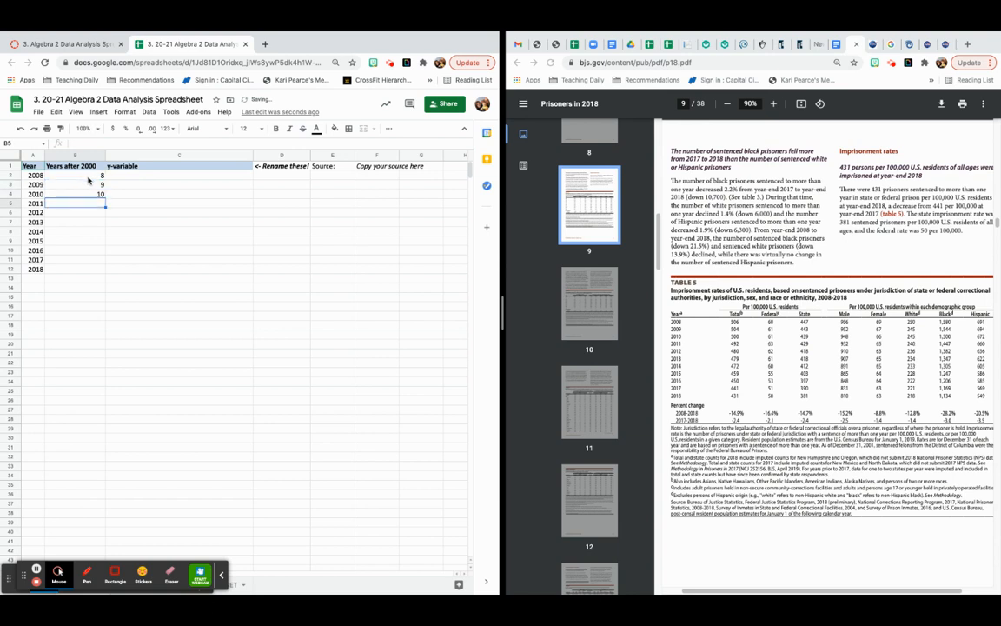
pyautogui.moveTo(82, 175); pyautogui.dragTo(94, 269)
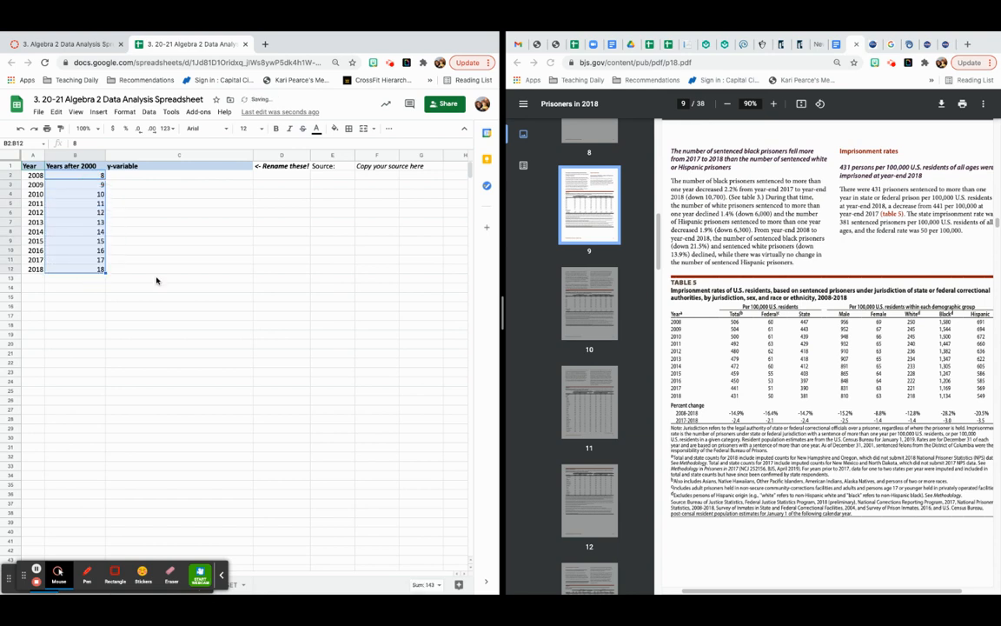
# - Rename the y-variable header in C1 as "Prisoners per 100,000 US Residents"
pyautogui.click(145, 170)
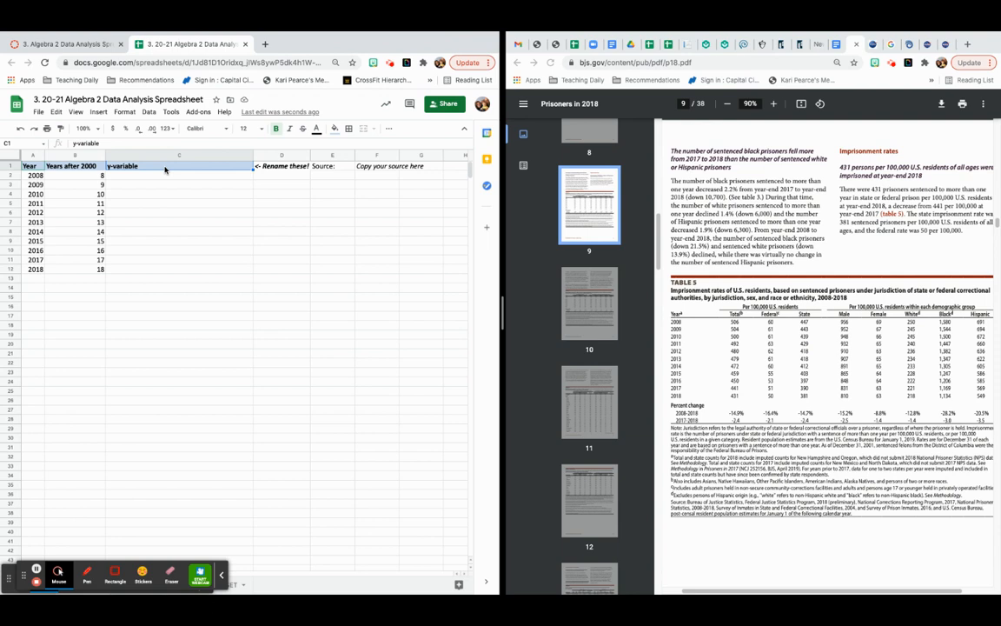
pyautogui.write('Prison')
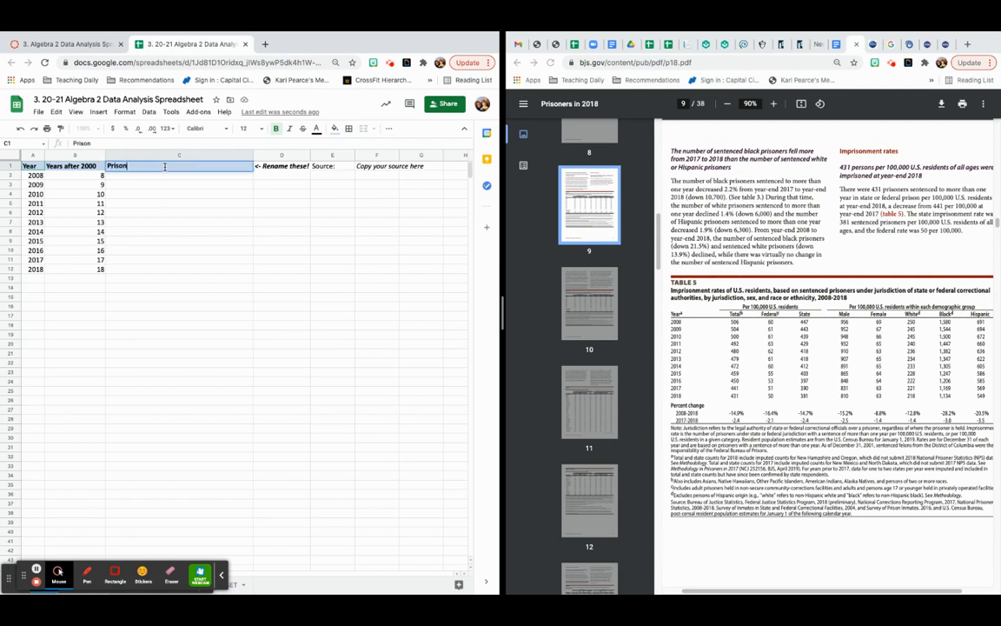
pyautogui.write('ers per 100,000 U')
pyautogui.write('S Residents')
pyautogui.press('Return')
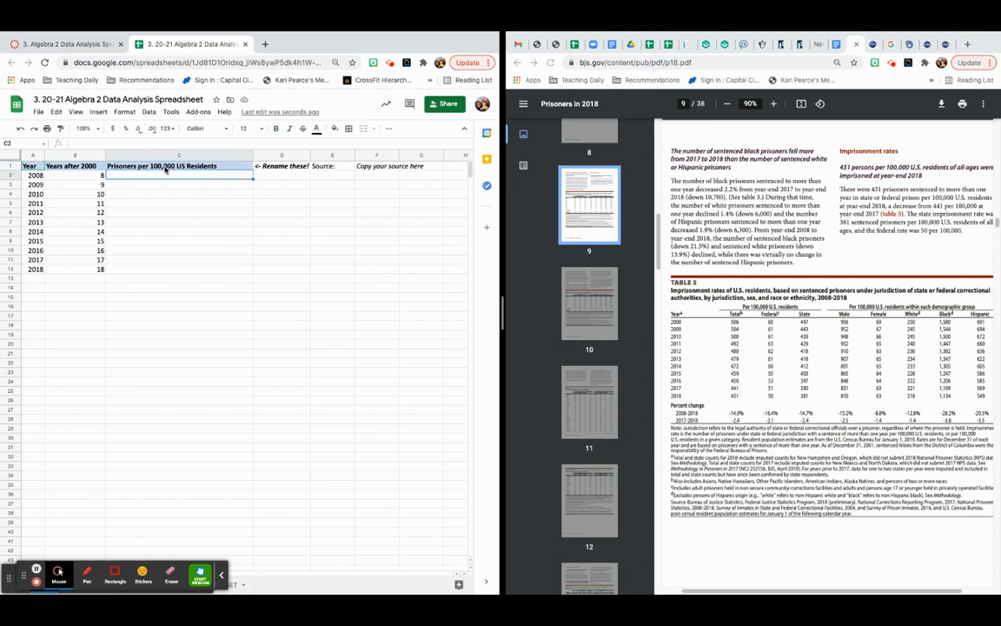
# - Enter the White imprisonment rates from Table 5 for 2008 to 2011 in C2 to C5: 250, 245, 245 and 240
pyautogui.write('250')
pyautogui.press('Return')
pyautogui.write('245')
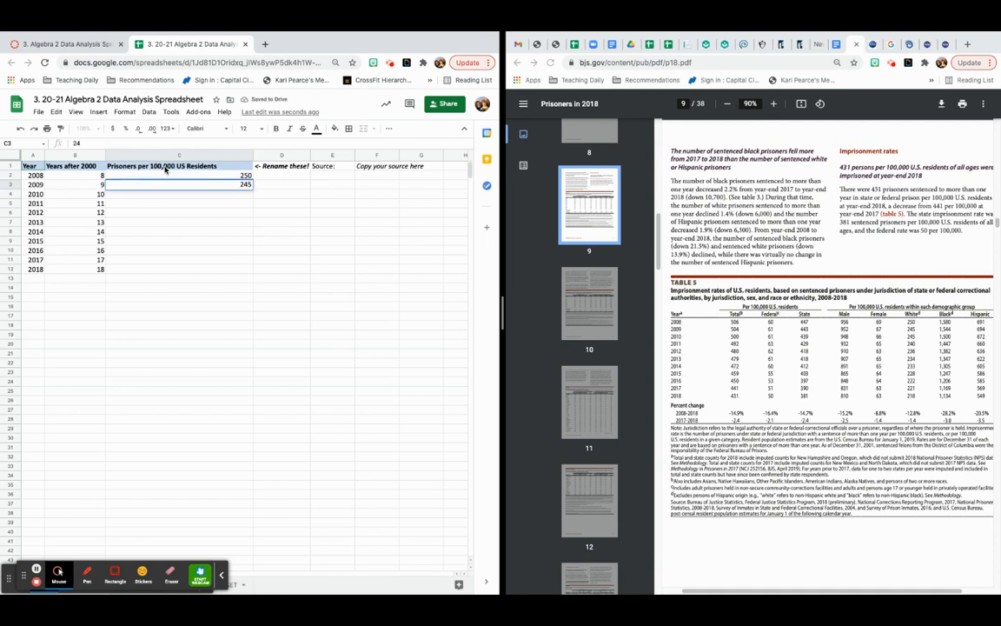
pyautogui.press('Return')
pyautogui.write('245')
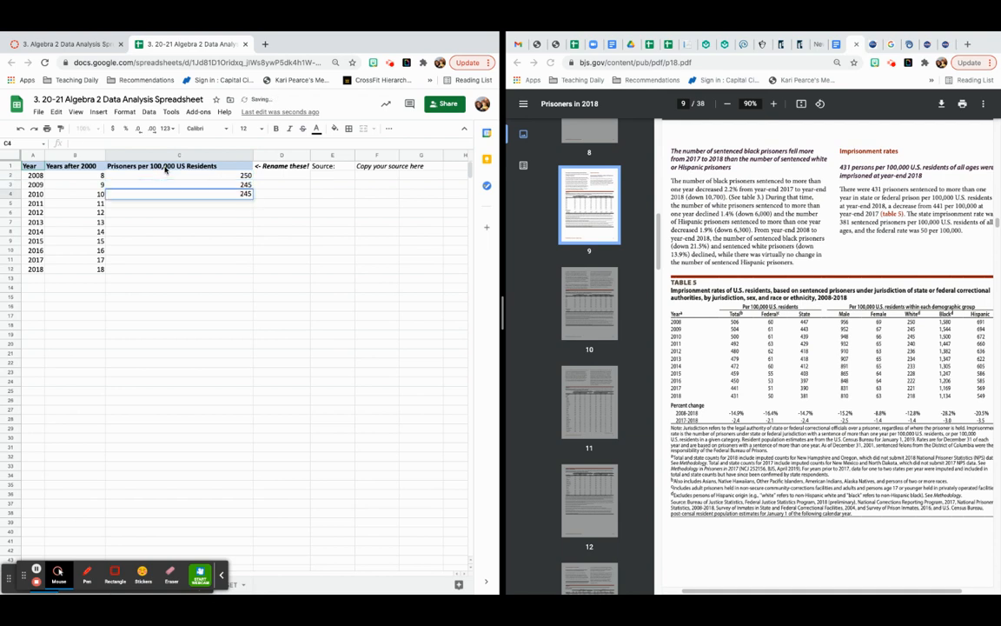
pyautogui.press('Return')
pyautogui.write('250')
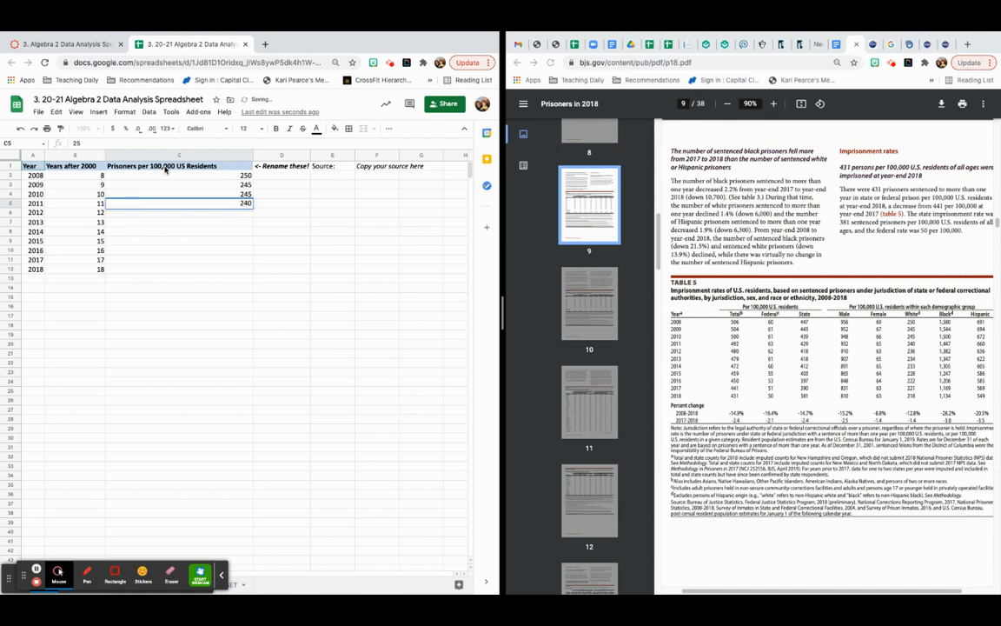
pyautogui.press('Return')
# - Enter the White imprisonment rates for 2012 to 2015 in C6 to C9: 236, 234, 233 and 228
pyautogui.write('236')
pyautogui.press('Return')
pyautogui.write('234')
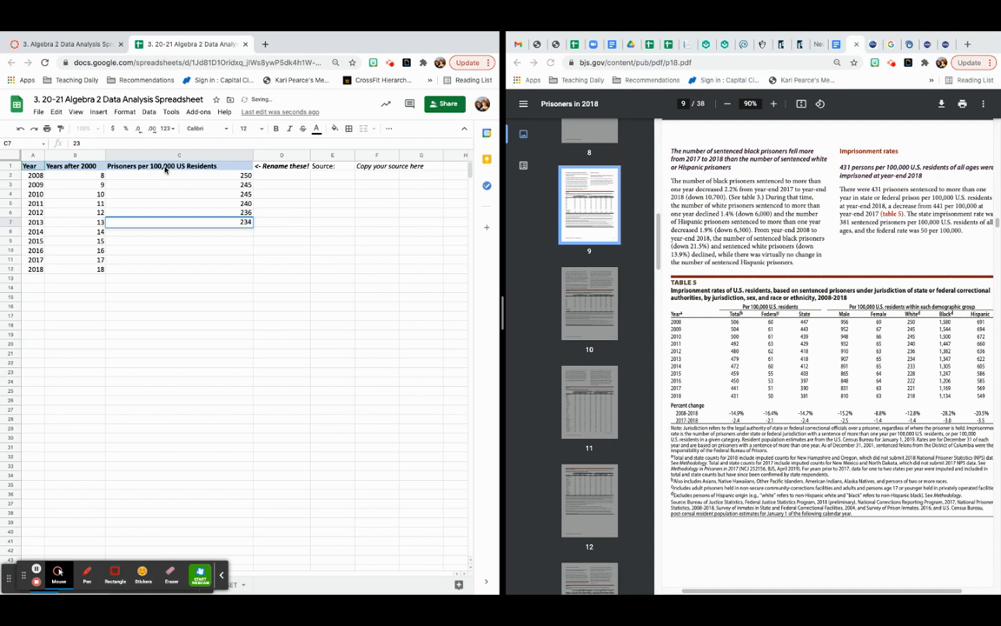
pyautogui.press('Return')
pyautogui.write('233')
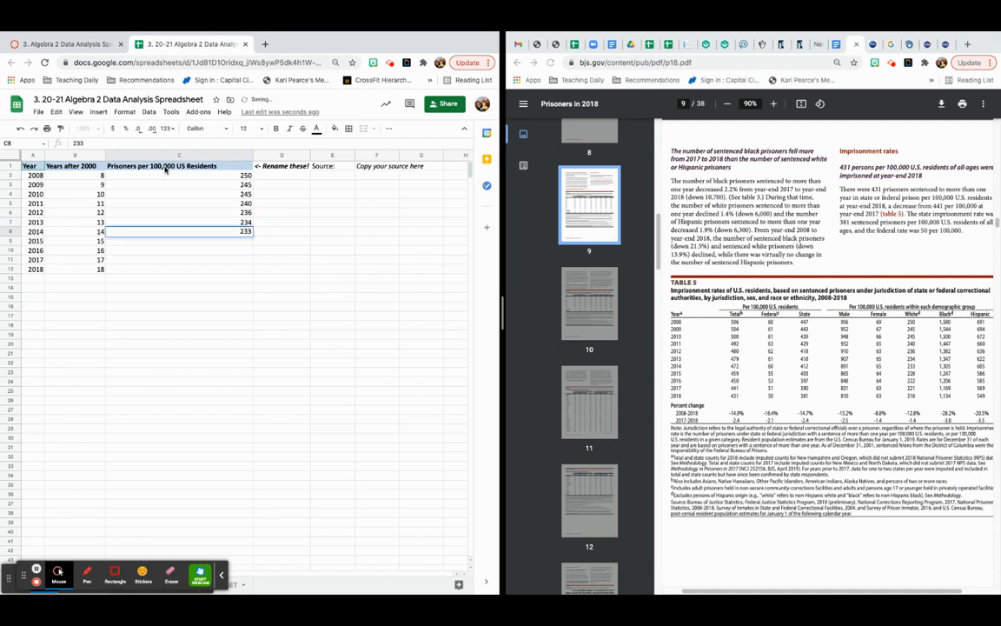
pyautogui.press('Return')
pyautogui.write('229')
pyautogui.press('Return')
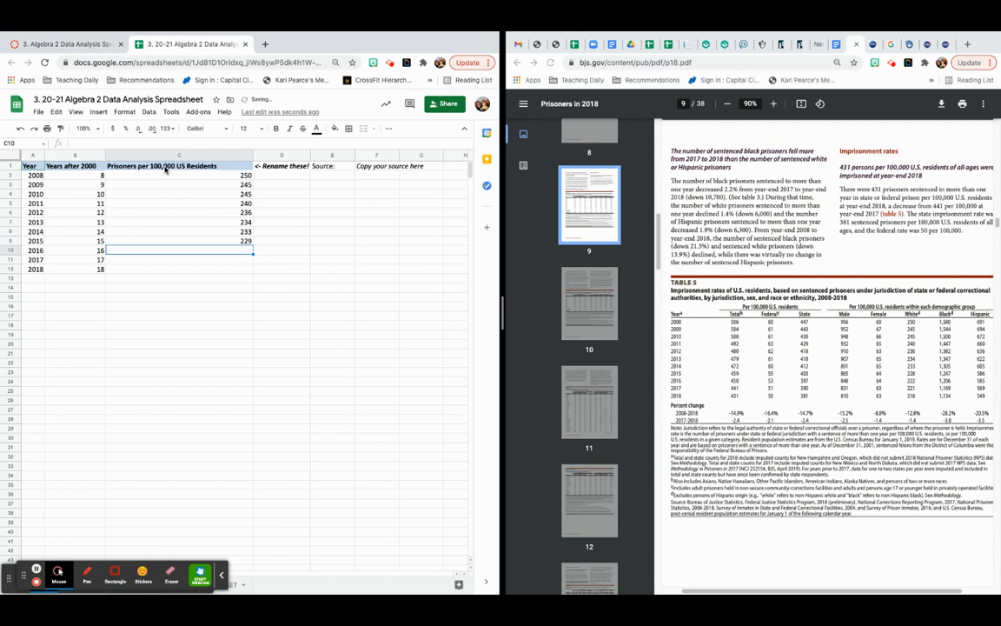
pyautogui.press('Up')
pyautogui.write('22')
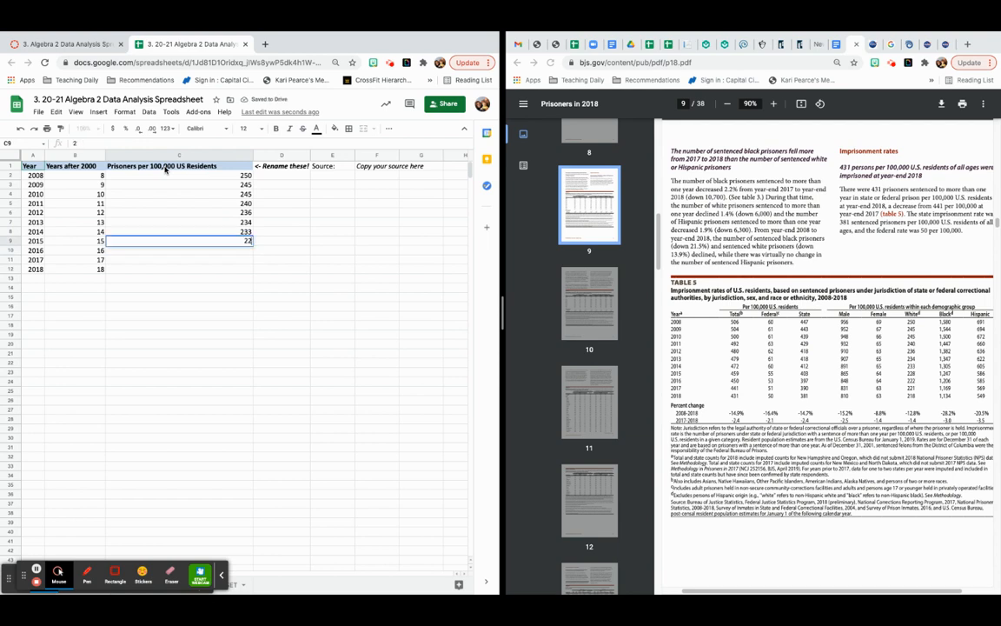
pyautogui.write('8')
pyautogui.press('Return')
# - Enter the White imprisonment rates for 2016 to 2018 in C10 to C12: 222, 221 and 218
pyautogui.write('222')
pyautogui.press('Return')
pyautogui.write('221')
pyautogui.press('Return')
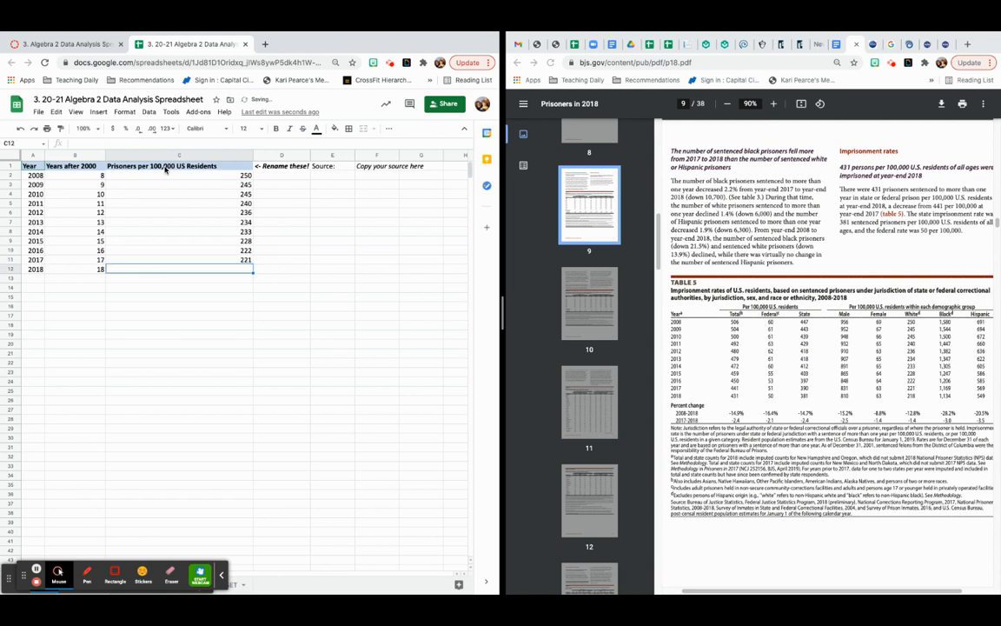
pyautogui.write('21')
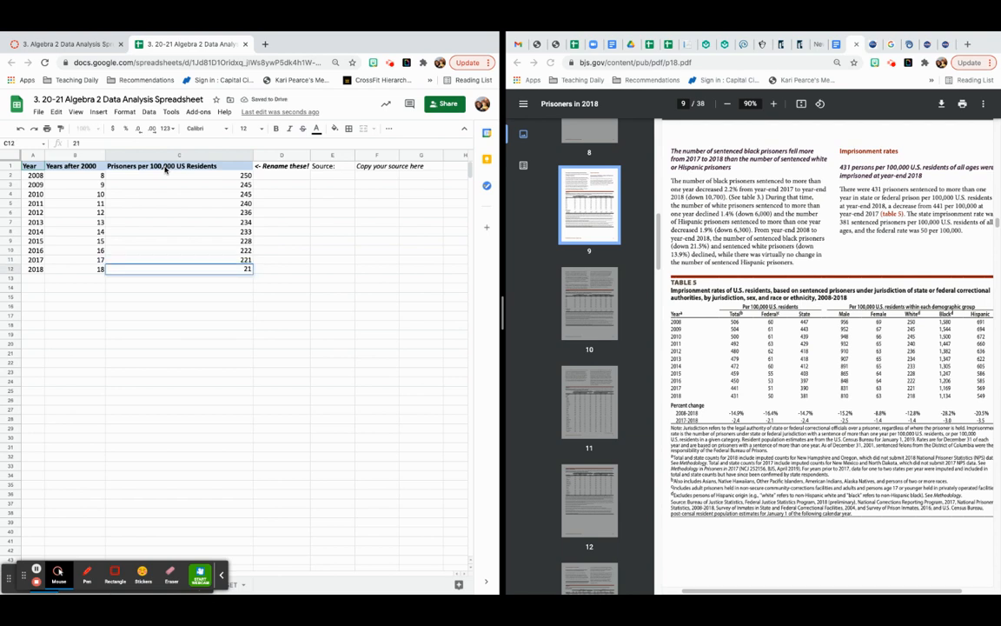
pyautogui.write('8')
pyautogui.press('Return')
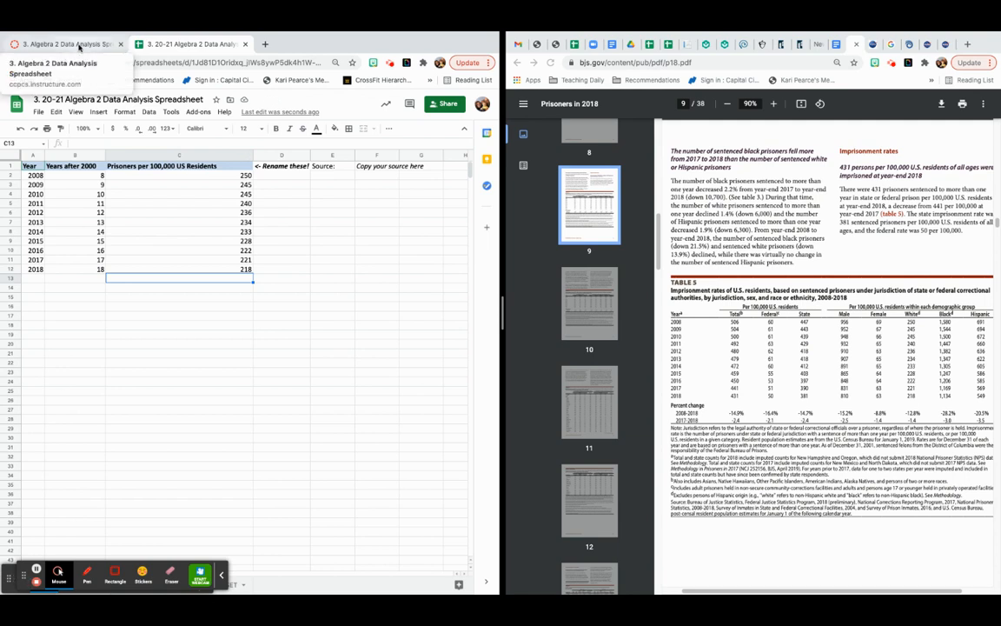
# - Review the Data Analysis Project items in the course modules, then return to the data analysis spreadsheet
pyautogui.click(79, 47)
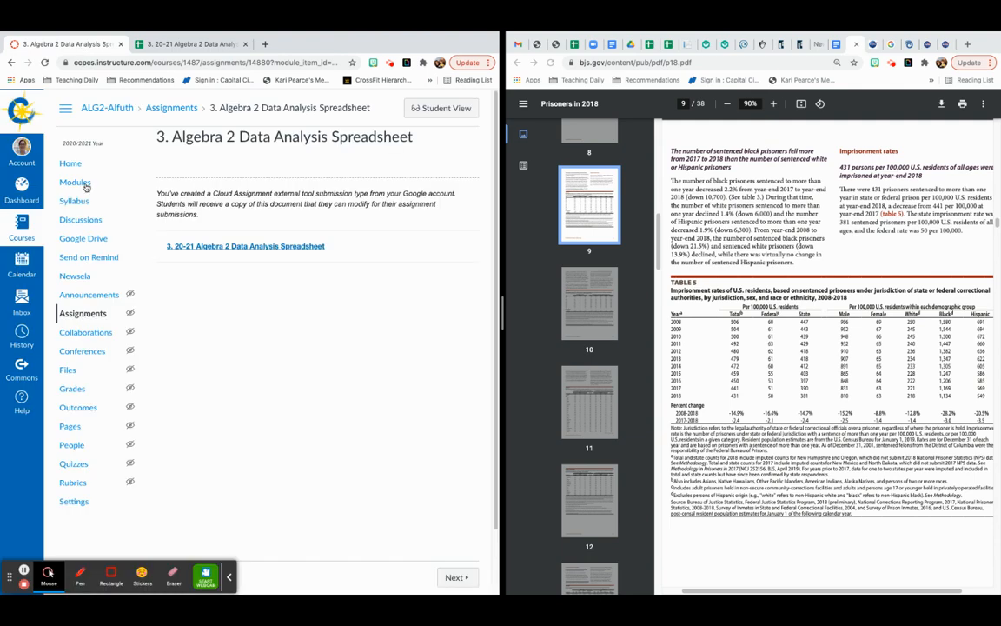
pyautogui.click(86, 184)
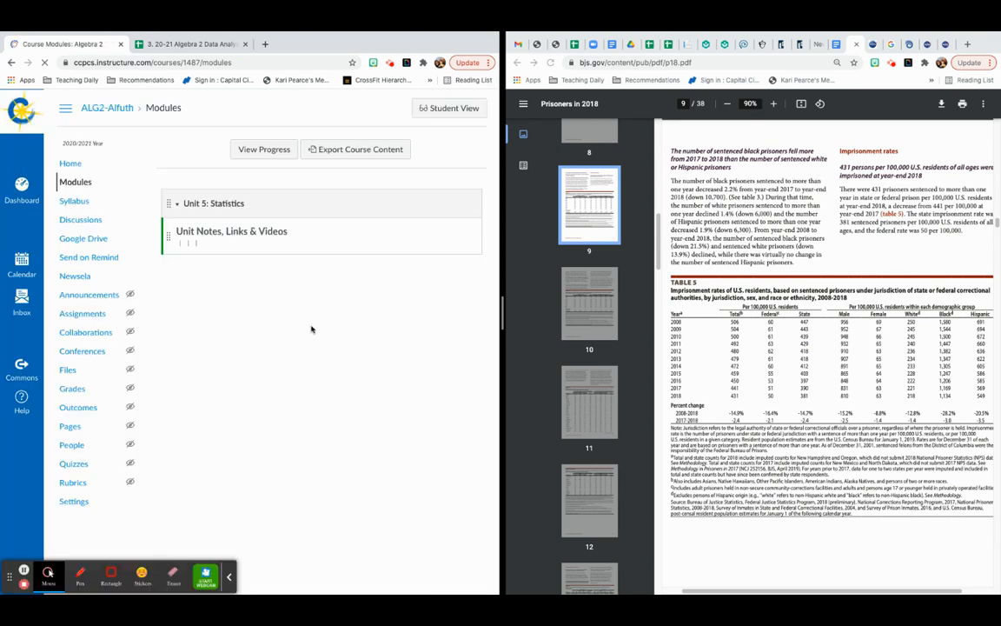
pyautogui.scroll(-1, 318, 330)
pyautogui.scroll(-7, 318, 331)
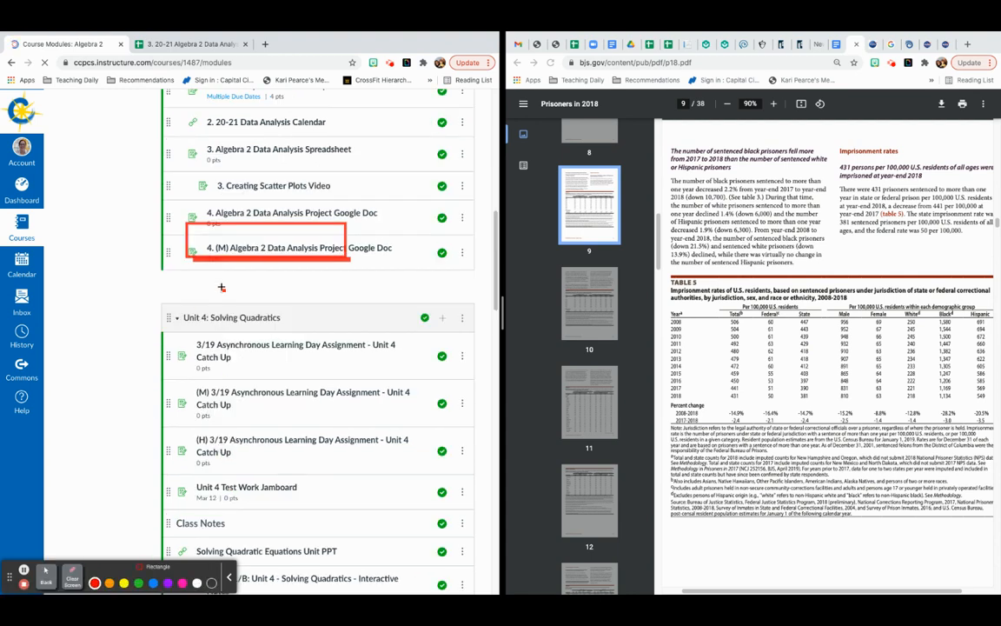
pyautogui.scroll(-2, 231, 324)
pyautogui.scroll(1, 234, 321)
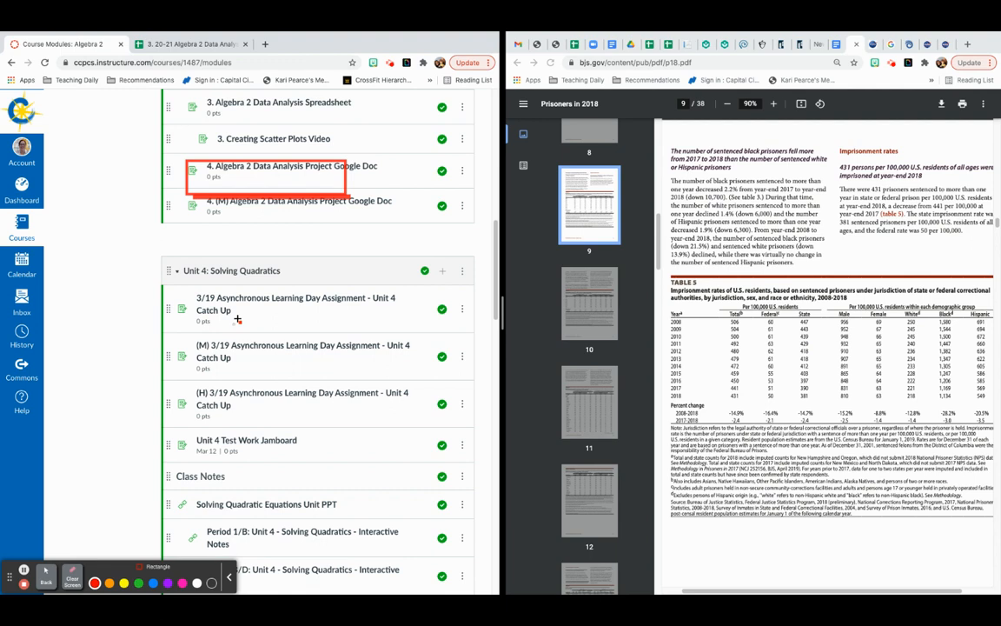
pyautogui.scroll(1, 201, 264)
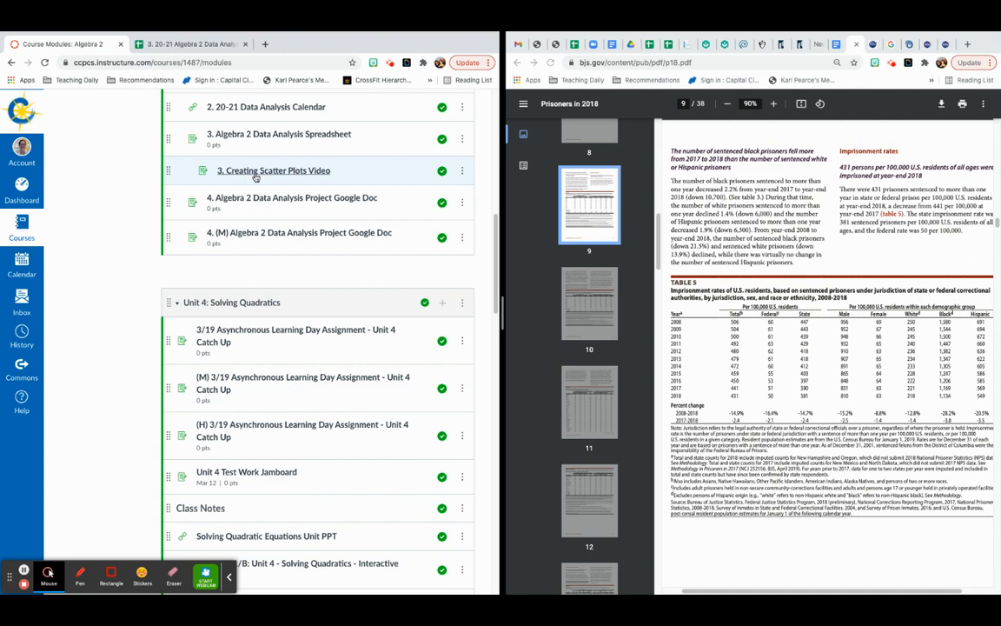
pyautogui.scroll(1, 256, 176)
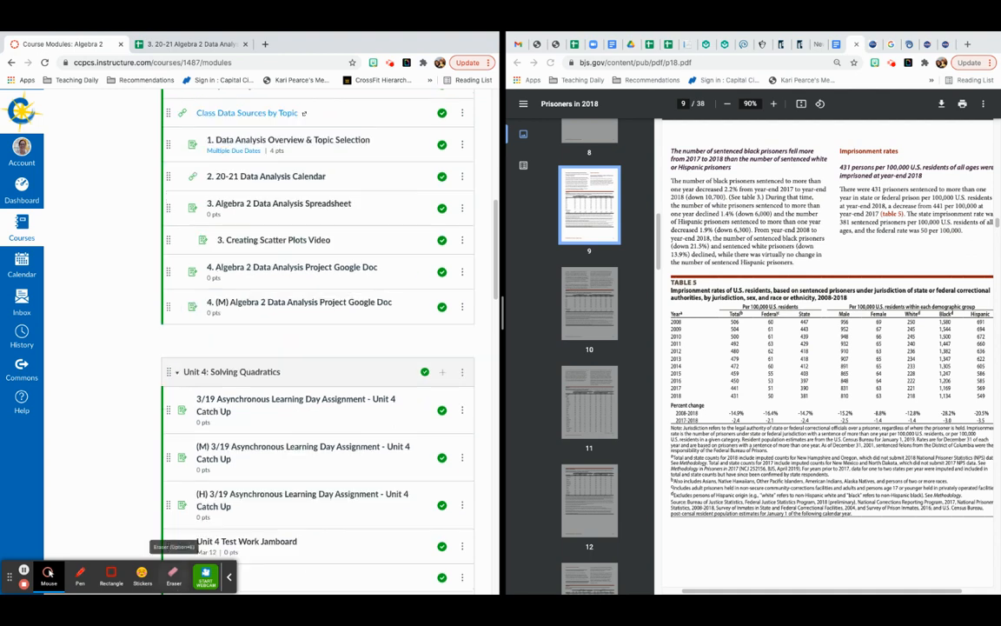
pyautogui.scroll(10, 155, 394)
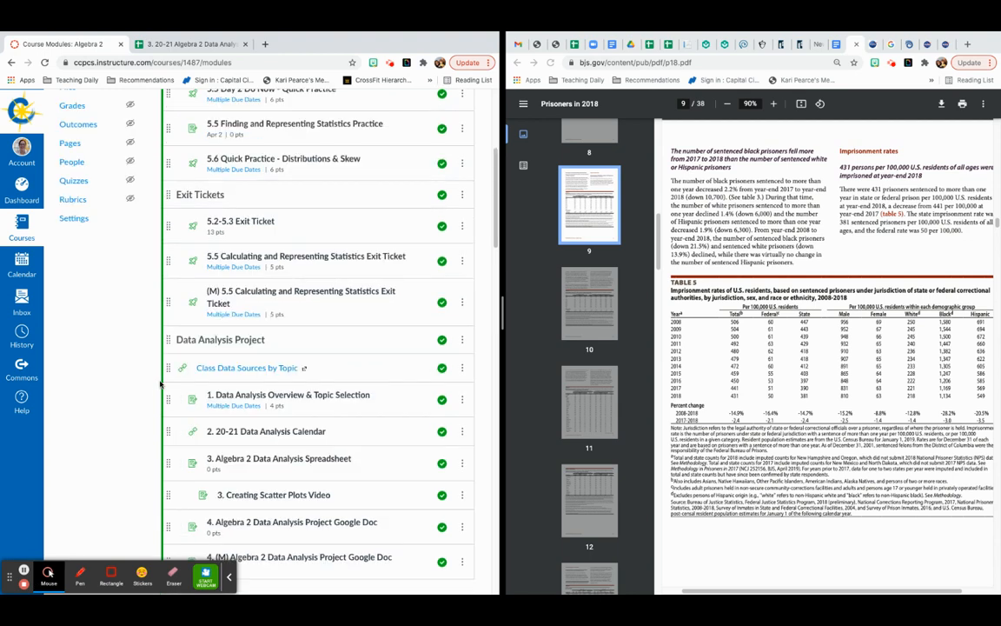
pyautogui.hotkey('ctrl', 'Tab')
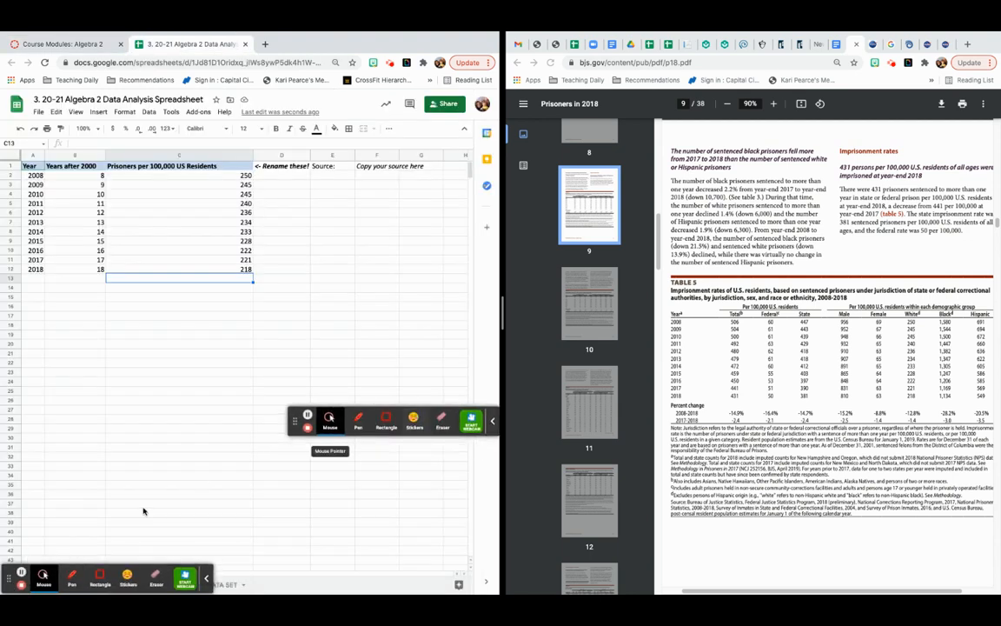
# - Copy the Year and Years after 2000 columns (A1:B12) from the Data Set 1 sheet into Data Set 2, starting at A1
pyautogui.moveTo(7, 576)
pyautogui.mouseDown()
pyautogui.moveTo(9, 515)
pyautogui.moveTo(210, 475)
pyautogui.mouseUp()
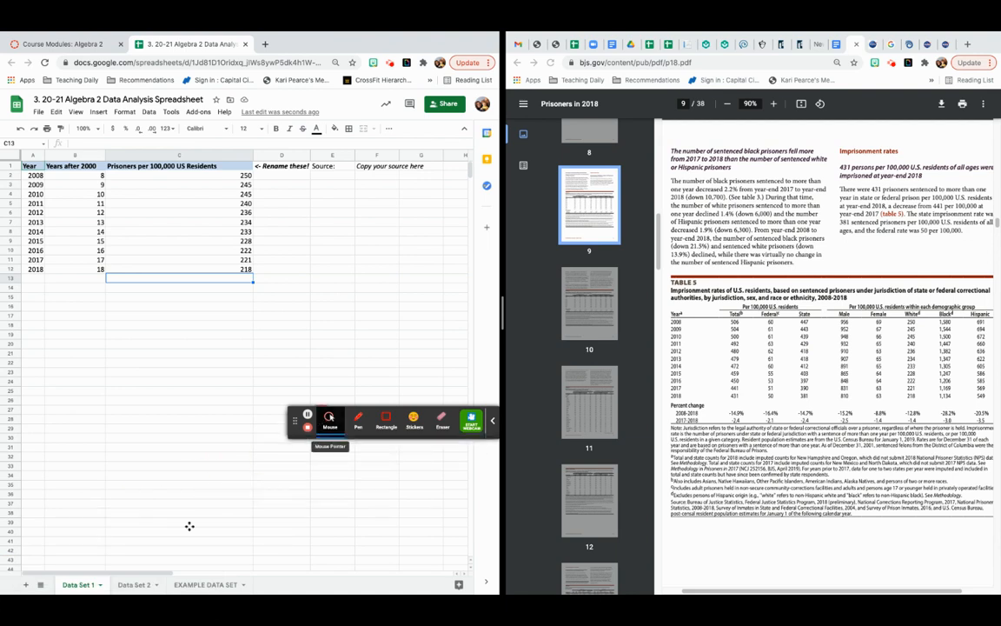
pyautogui.click(139, 588)
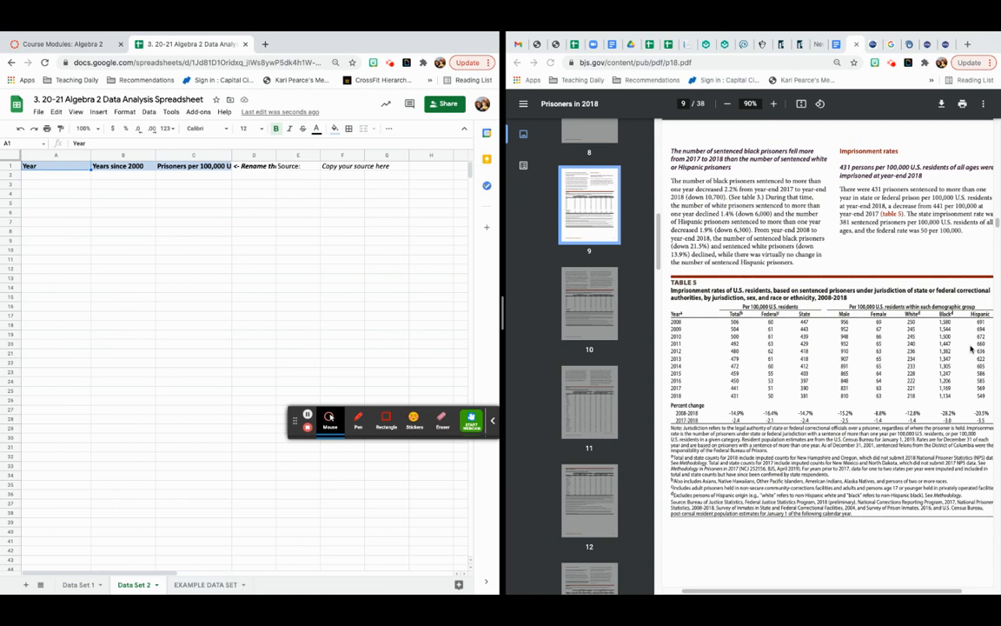
pyautogui.click(121, 203)
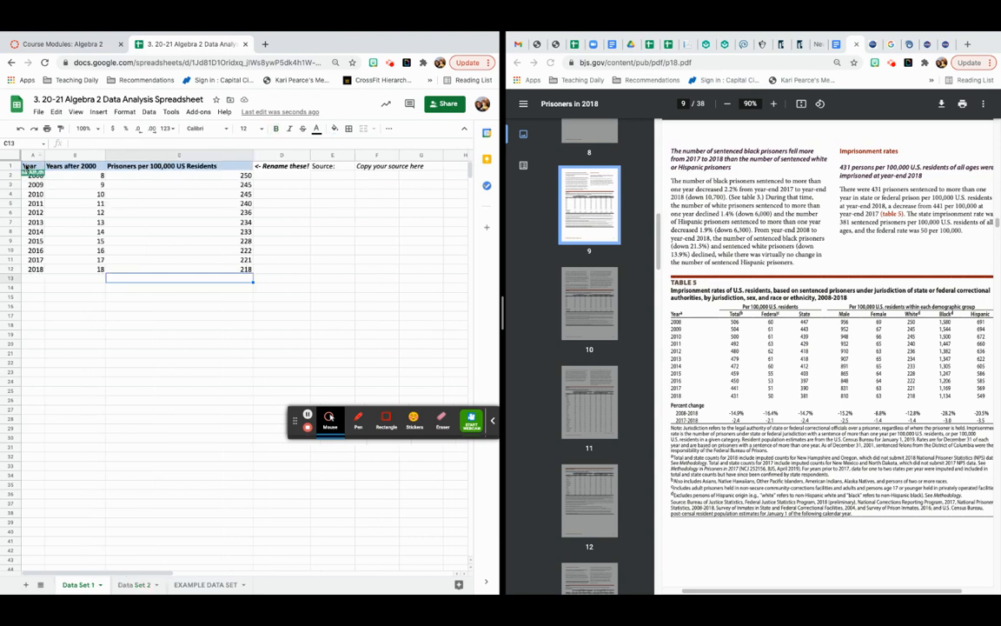
pyautogui.moveTo(31, 165); pyautogui.dragTo(96, 269)
pyautogui.hotkey('ctrl', 'c')
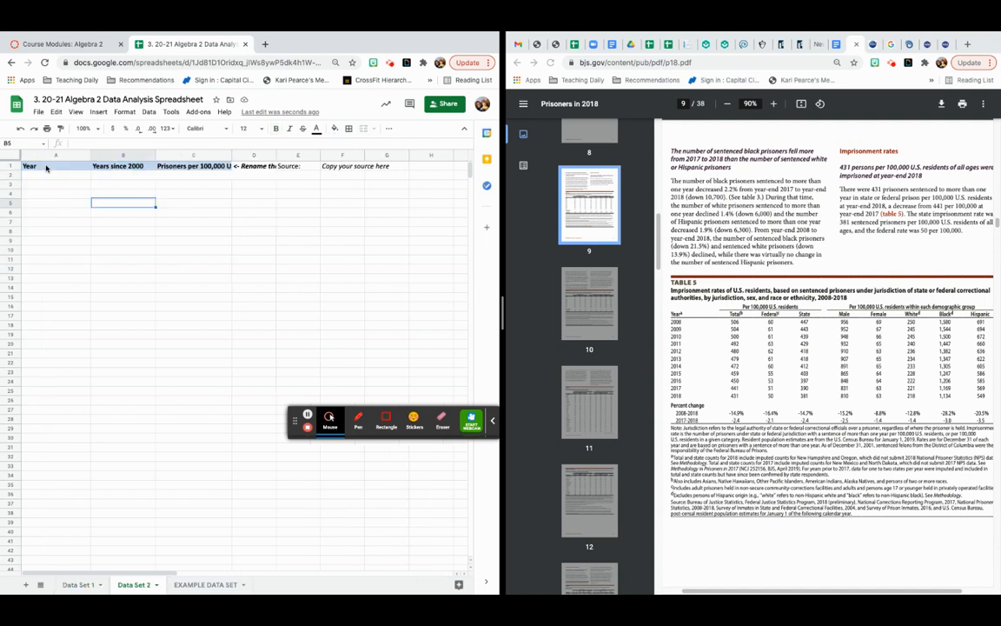
pyautogui.click(42, 164)
pyautogui.hotkey('ctrl', 'v')
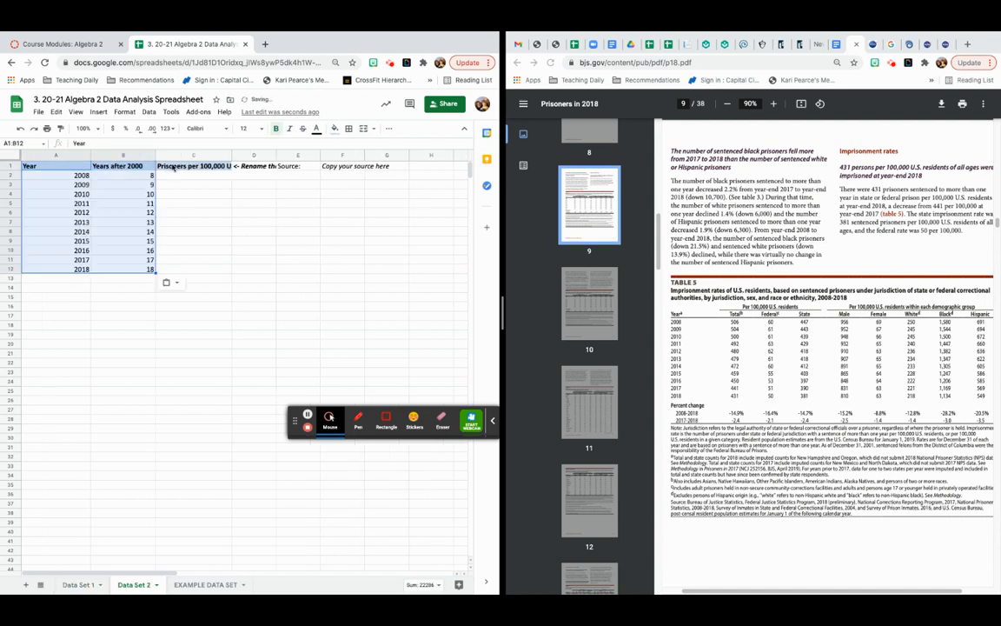
# - Enter the Black imprisonment rates from Table 5 for 2008 to 2010 in C2 to C4 of Data Set 2: 1580, 1544 and 1500
pyautogui.click(175, 167)
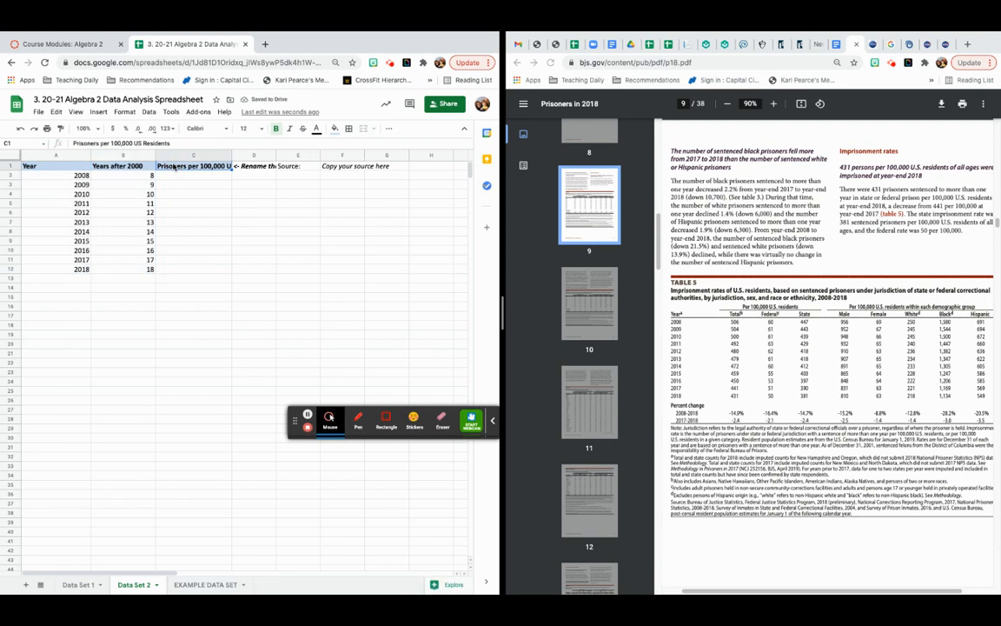
pyautogui.click(177, 177)
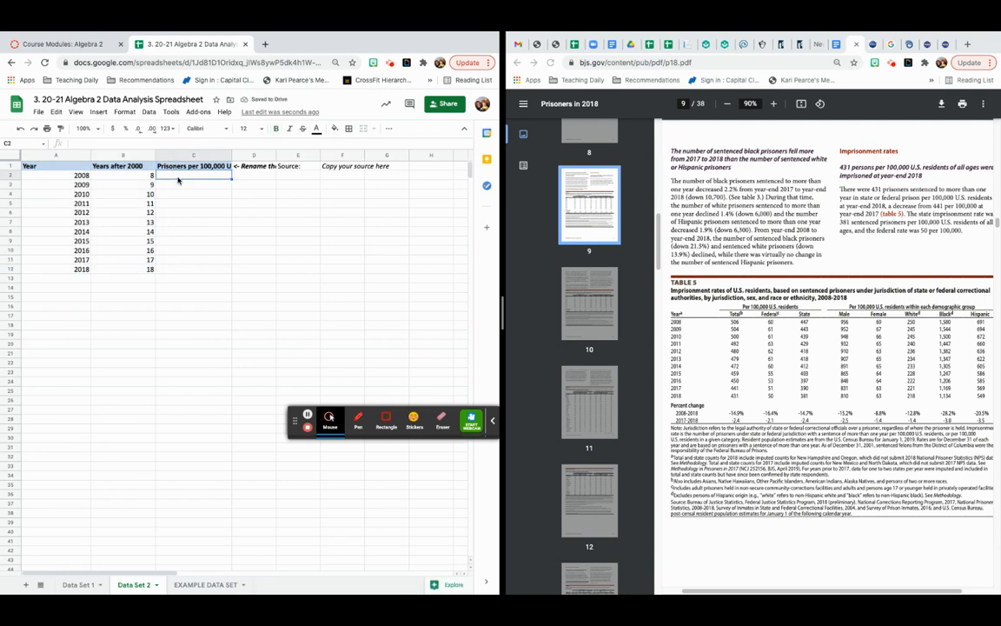
pyautogui.write('1580')
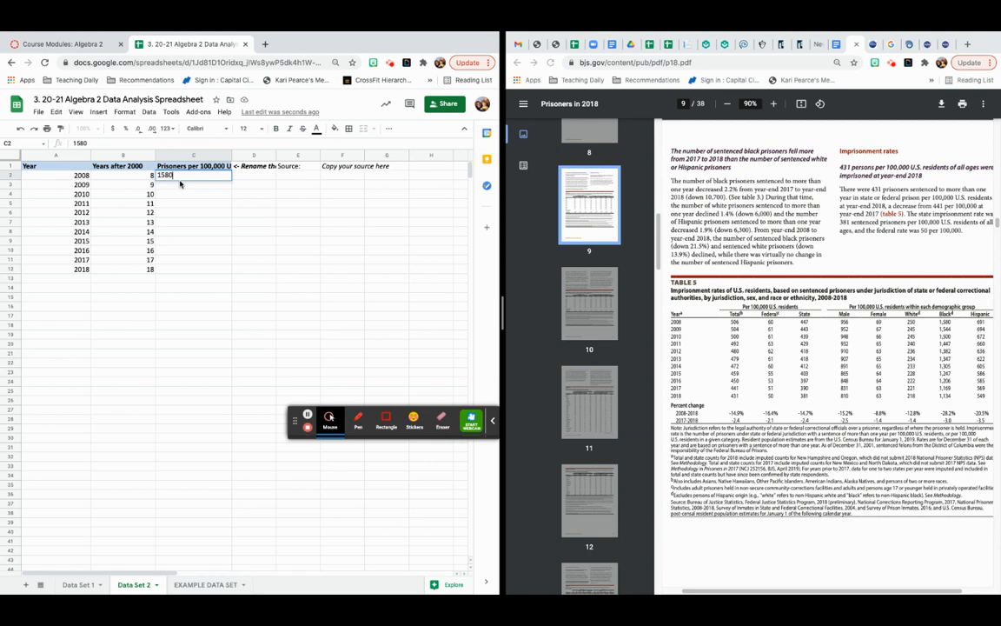
pyautogui.press('Return')
pyautogui.write('1544')
pyautogui.press('Return')
pyautogui.write('1500')
pyautogui.press('Return')
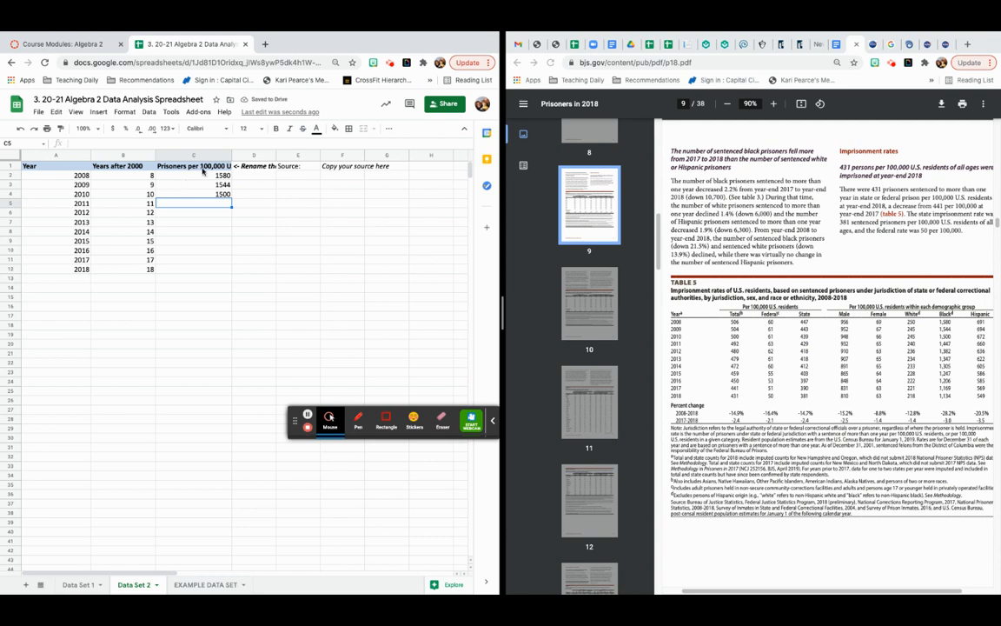
pyautogui.moveTo(954, 390); pyautogui.dragTo(941, 312)
pyautogui.click(948, 314)
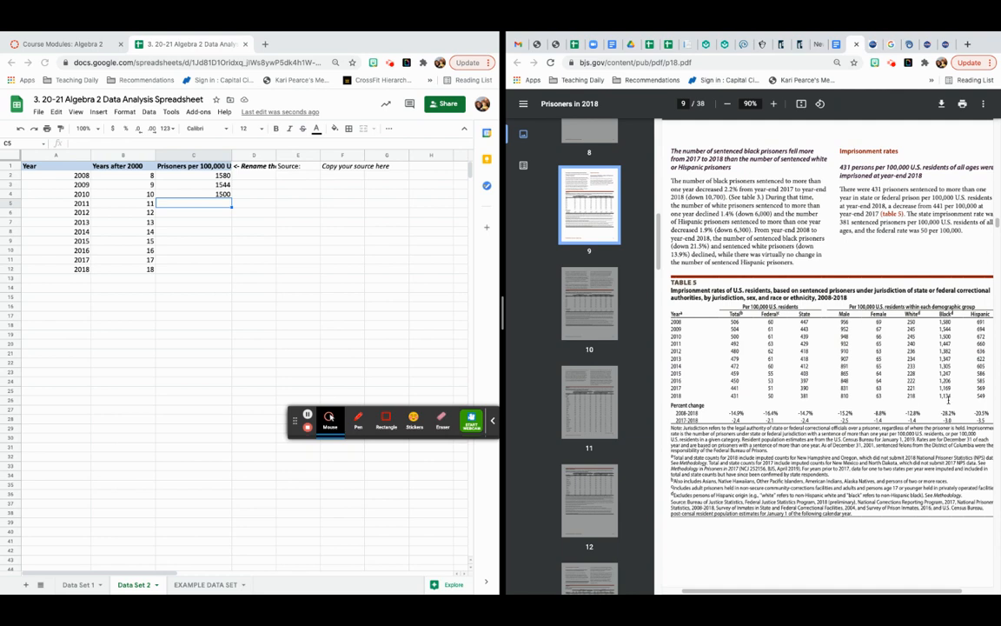